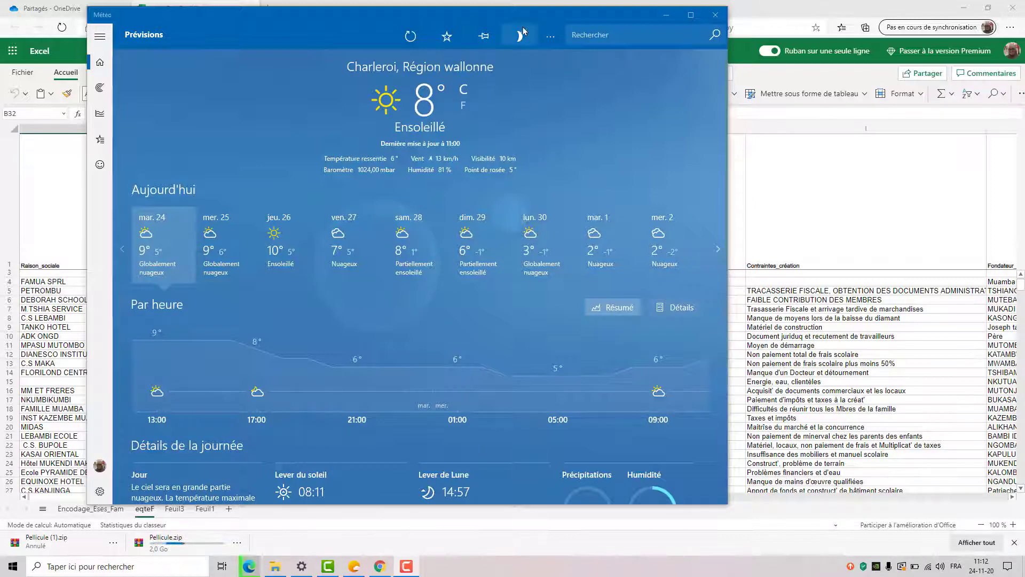
Reposition the Météo window near the upper edge of the screen, and minimize and reopen it.
drag(499, 11, 516, 162)
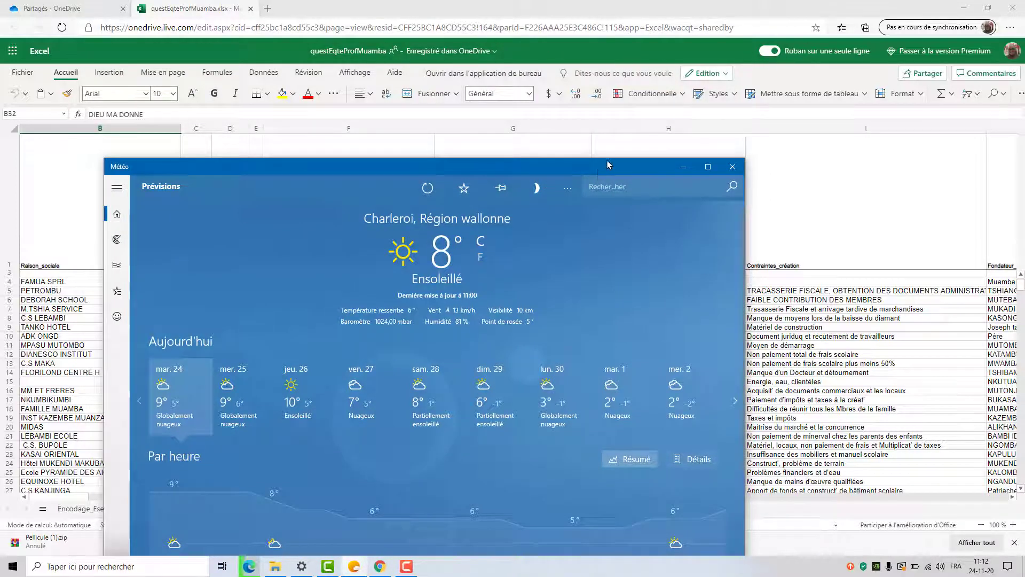
drag(599, 173, 649, 41)
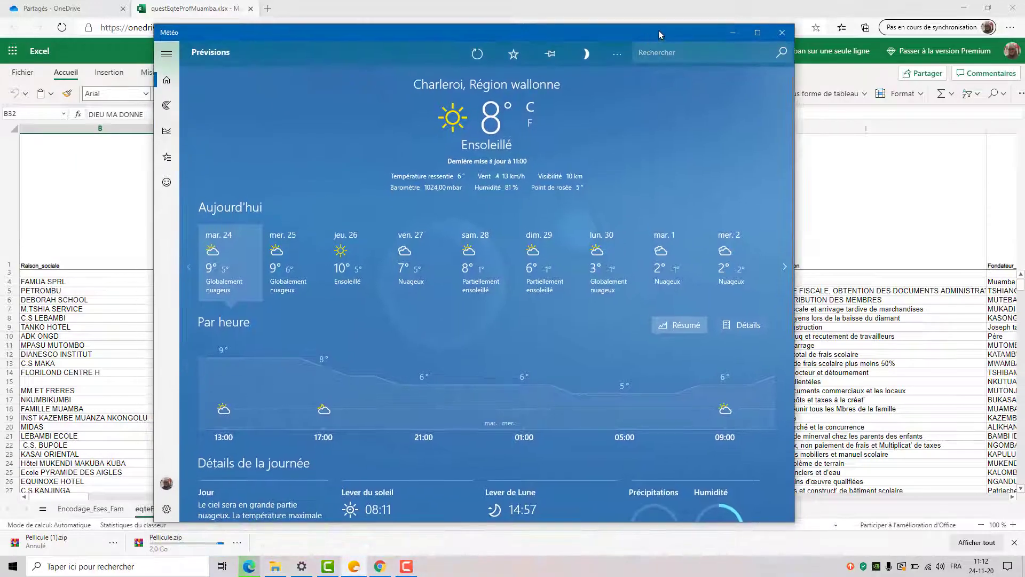
click(735, 34)
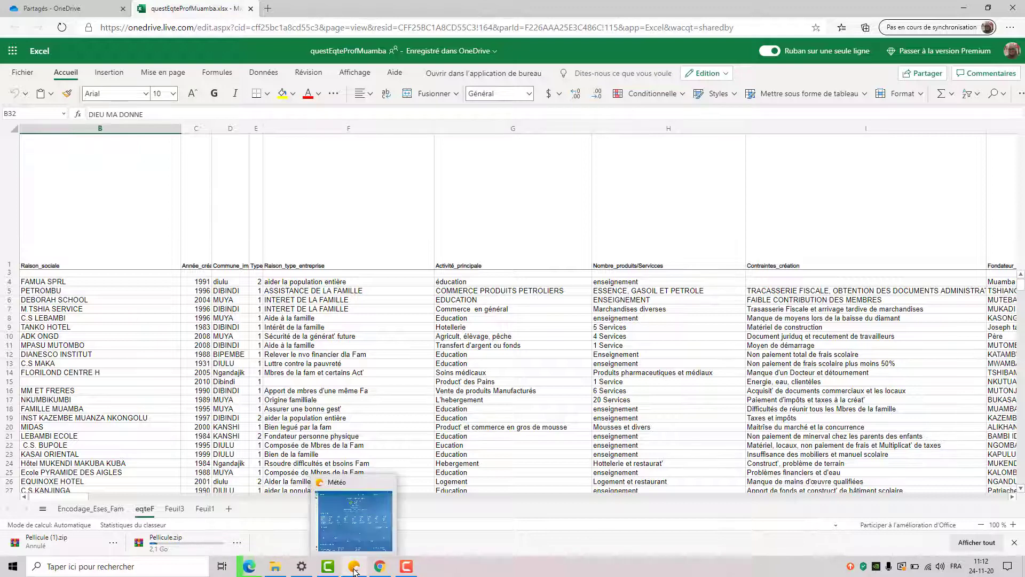
click(356, 571)
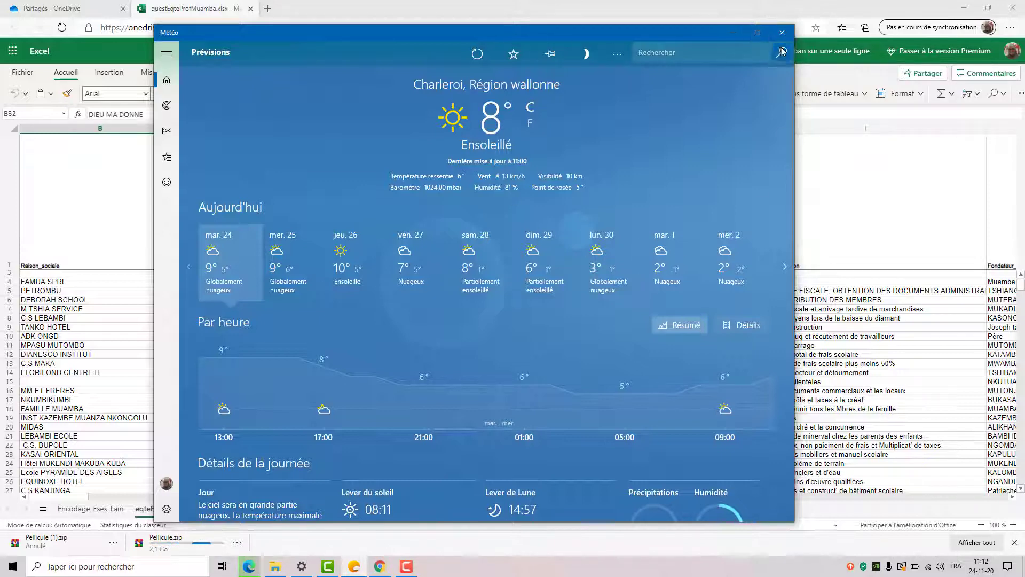
Maximize the Météo window, restore its floating size, and shrink it from its upper and left edges.
click(759, 33)
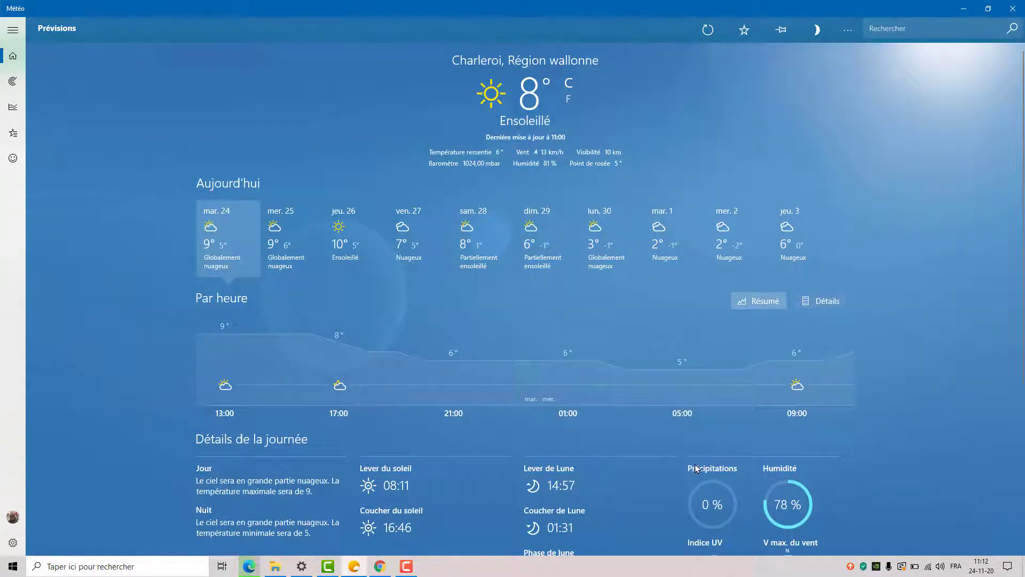
click(990, 9)
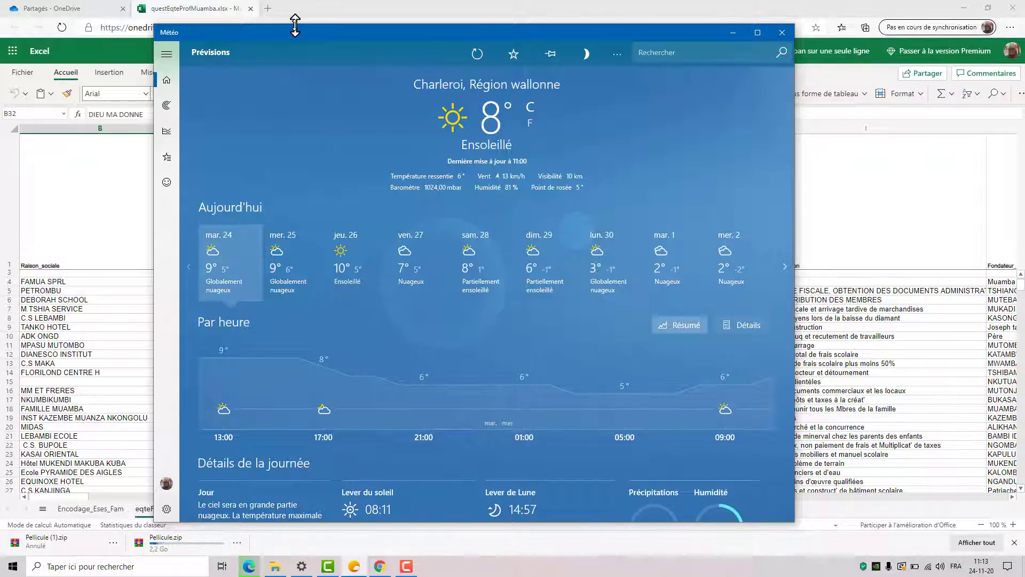
drag(296, 23, 291, 52)
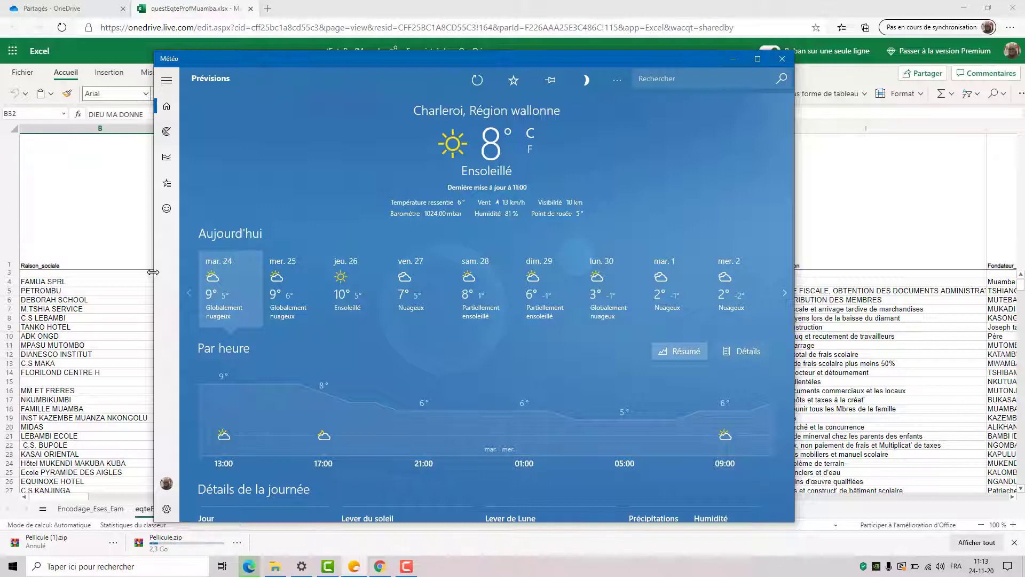
drag(151, 272, 214, 289)
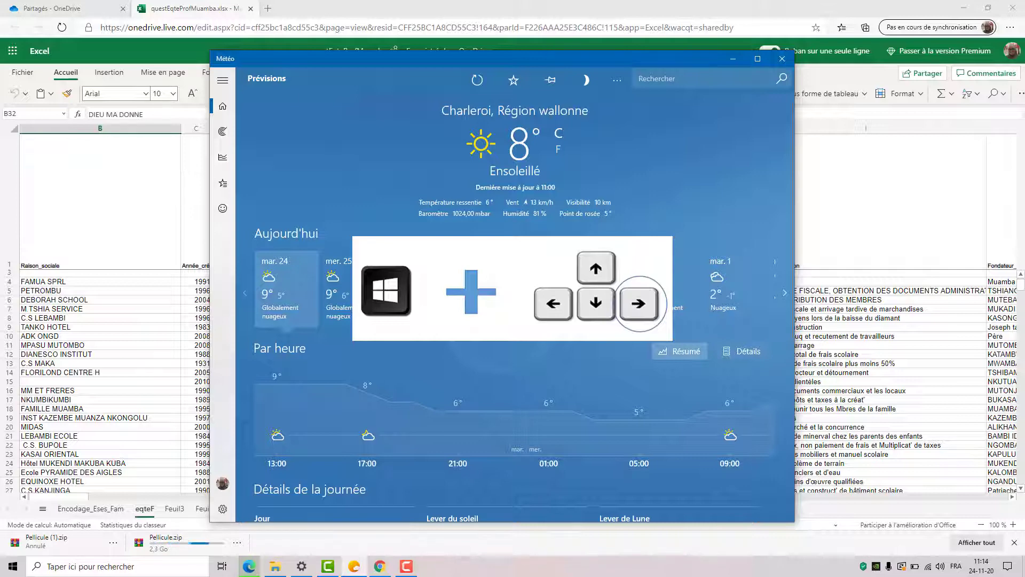
Snap the Météo window to the right half of the screen and fill the left half with the Excel workbook window.
key(super+Right)
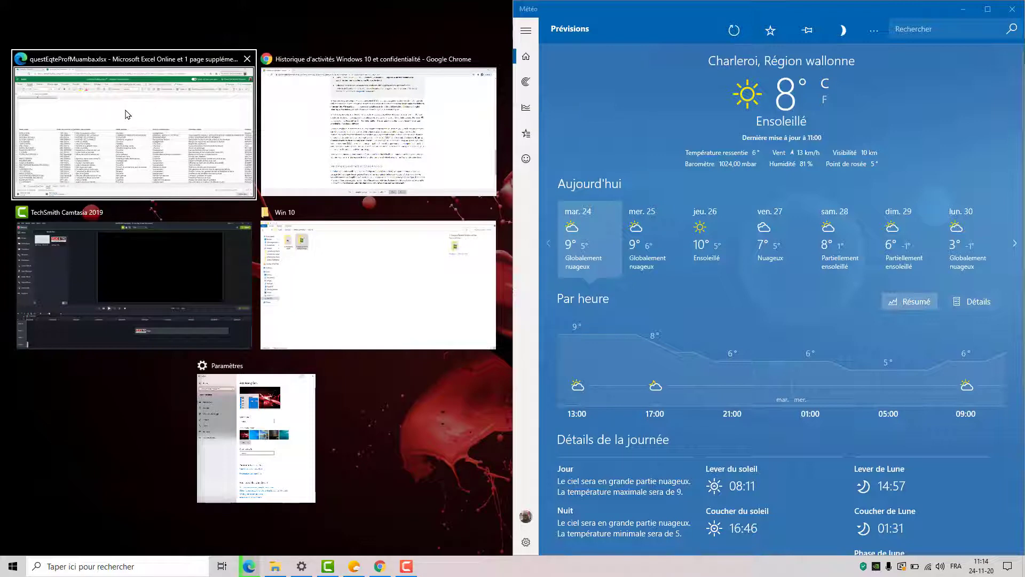
click(118, 111)
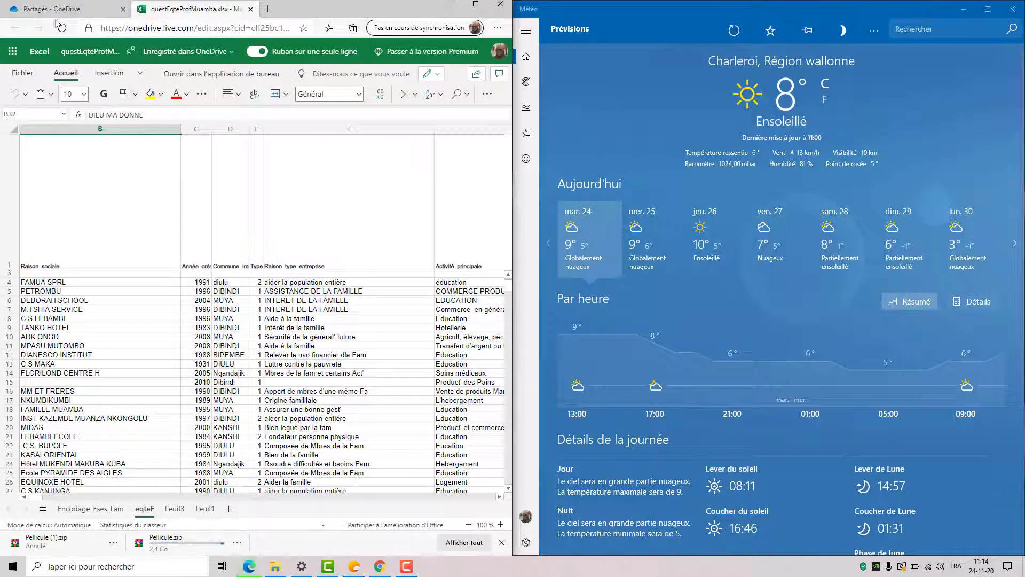
Narrow the Excel window, move it toward the middle of the screen, and snap it back to the left half.
mouse_move(325, 569)
drag(513, 252, 424, 252)
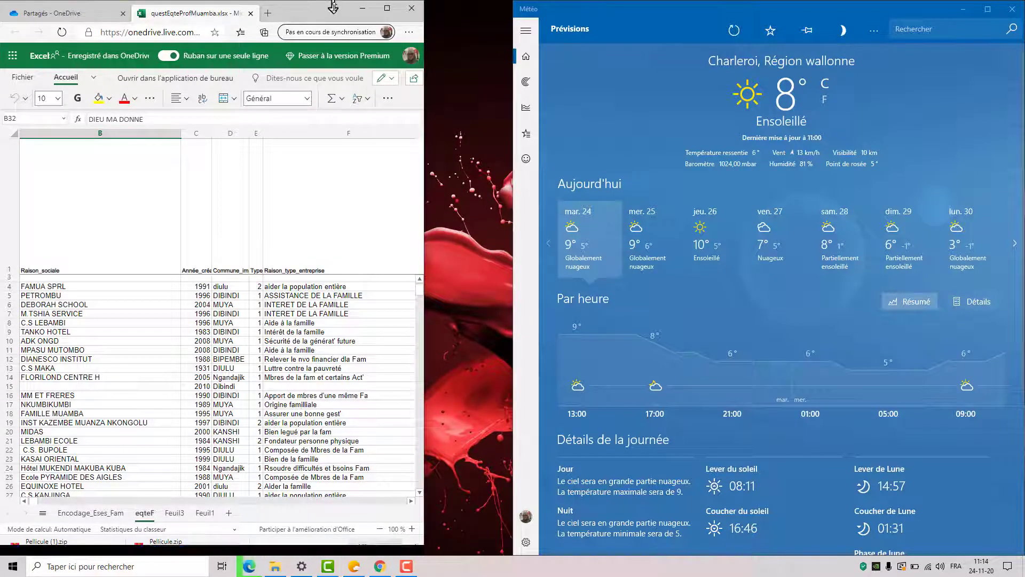
drag(341, 4, 440, 147)
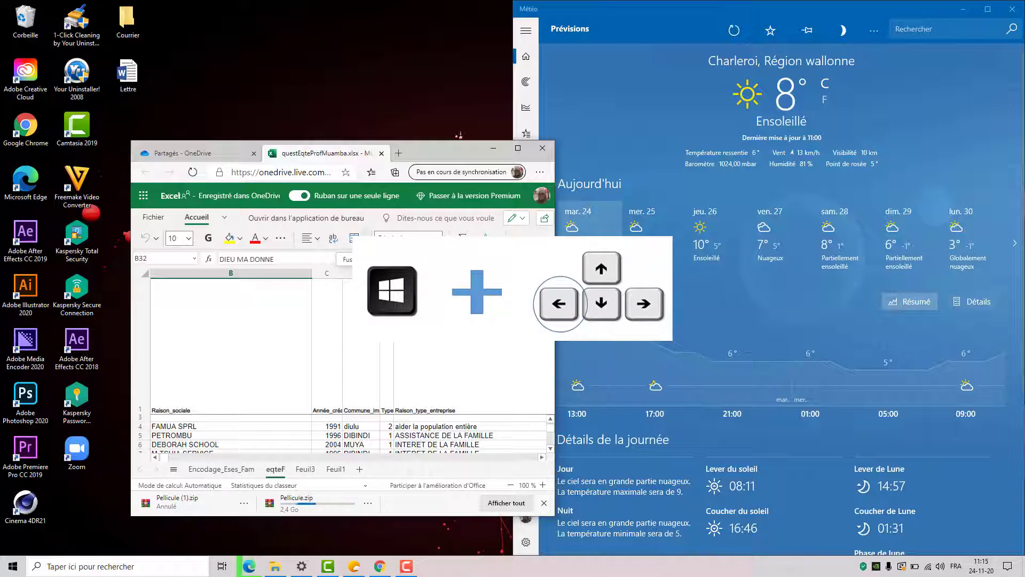
key(super+Left)
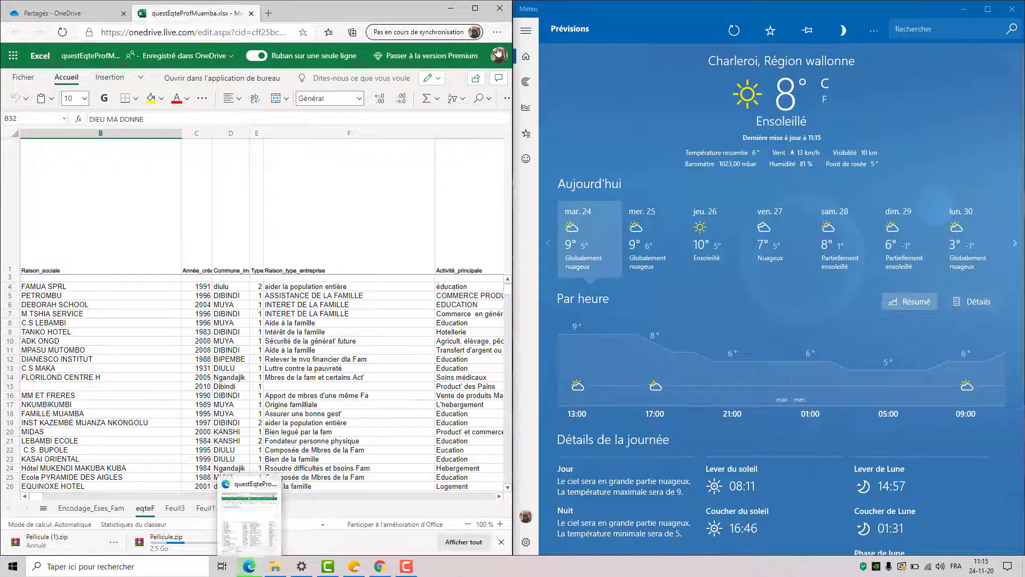
Minimize the Excel and Météo windows to show the empty desktop.
click(451, 8)
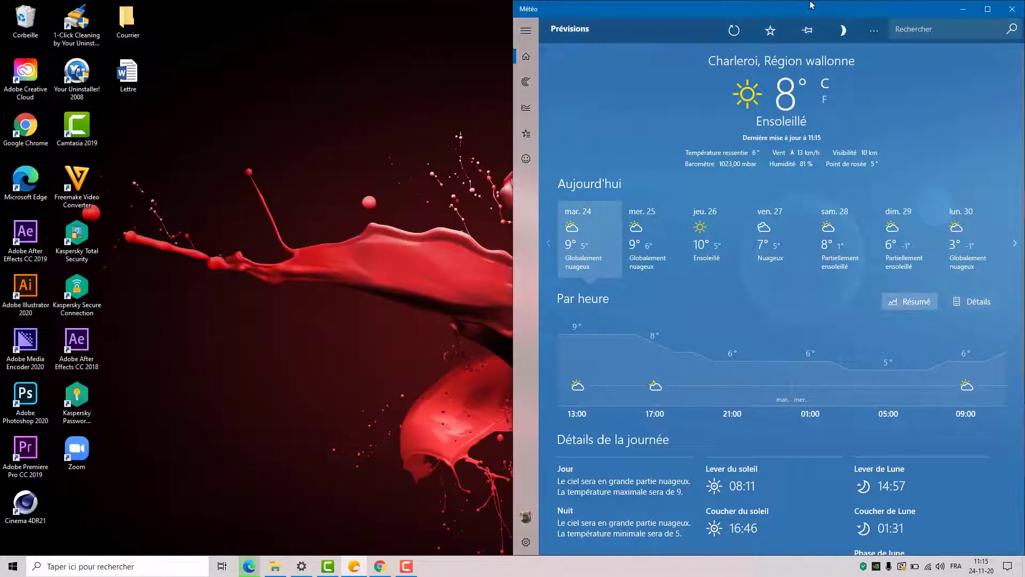
click(960, 8)
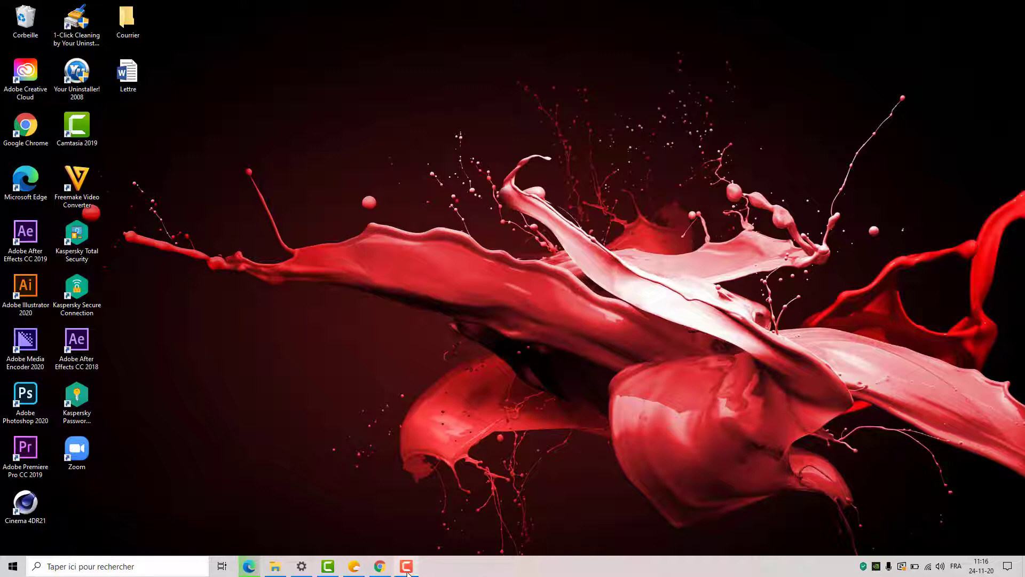
Browse the Task View timeline of past activities down to 18 novembre and return to Maintenant.
click(222, 566)
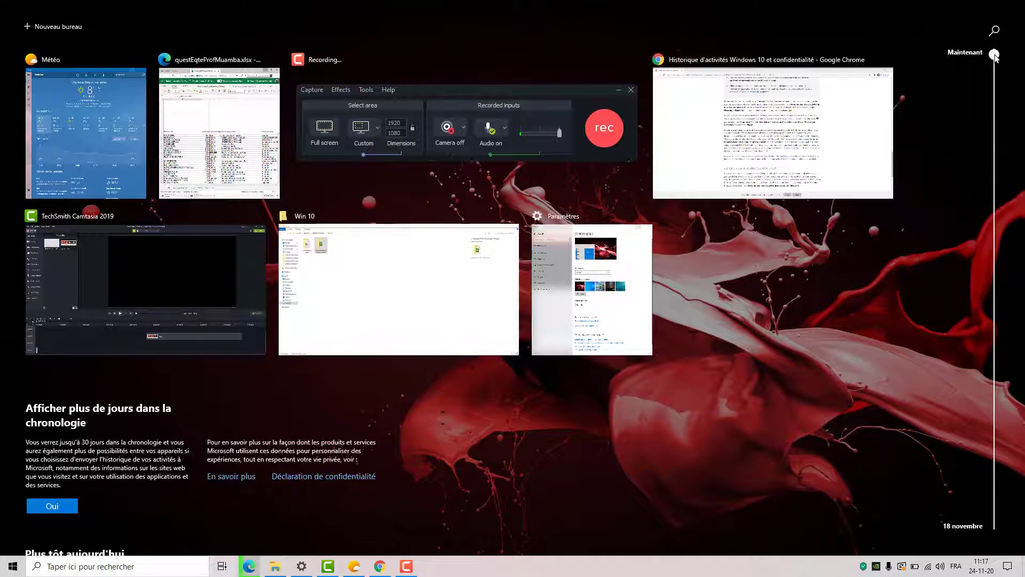
drag(994, 53, 985, 223)
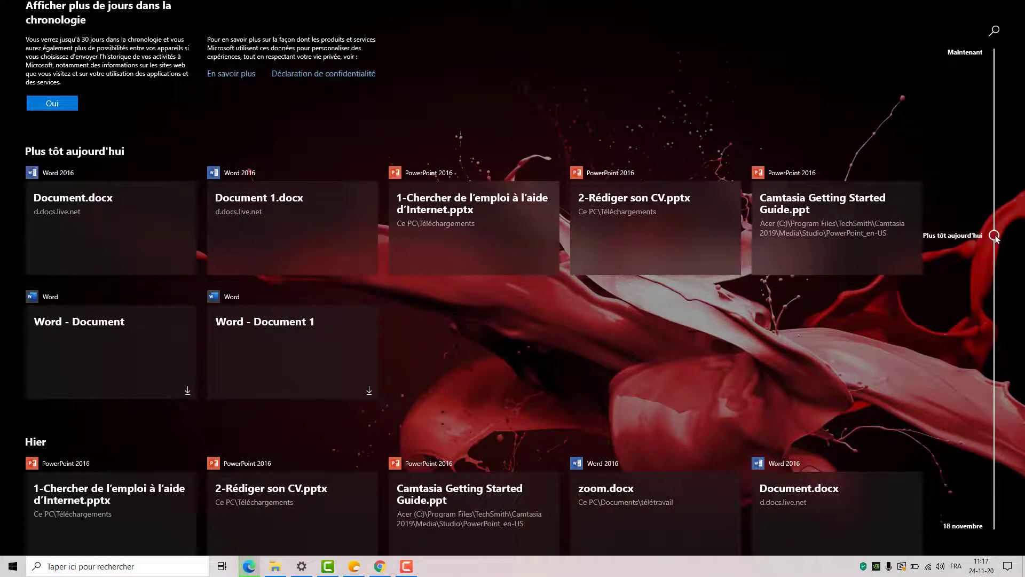
drag(996, 239, 990, 517)
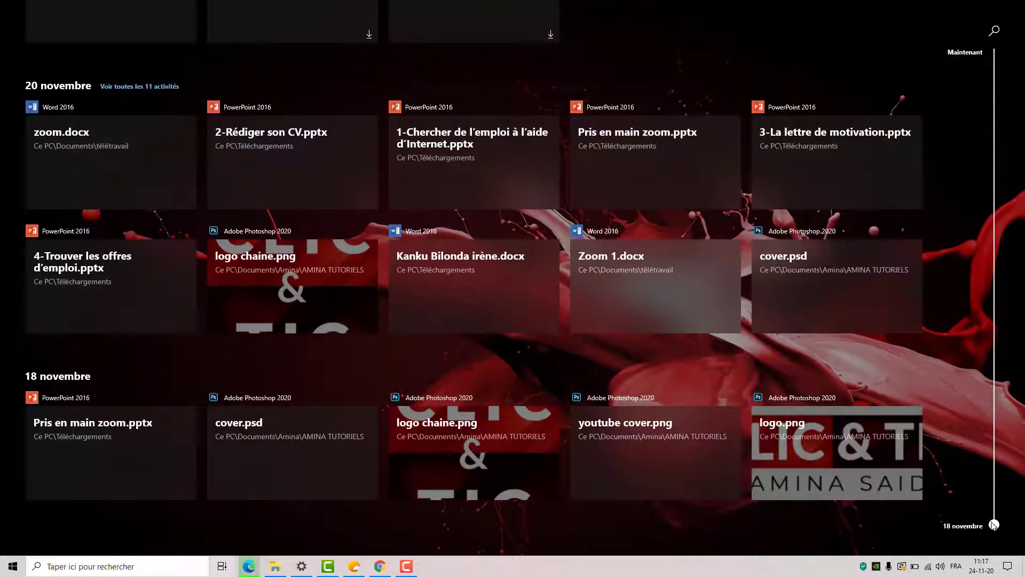
drag(993, 524, 1004, 92)
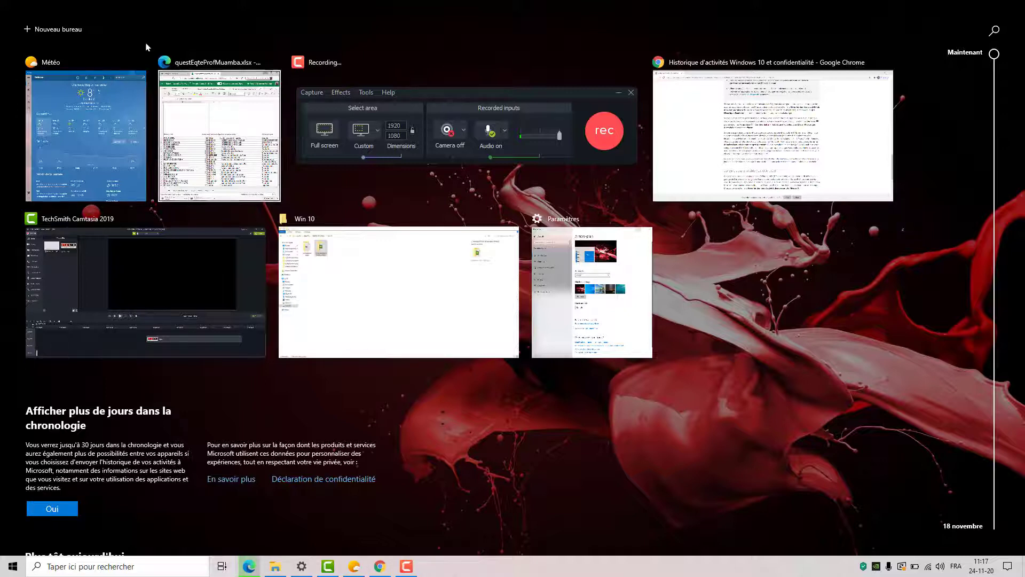
Create a second virtual desktop in Task View and preview the open windows of Bureau 1 and Bureau 2.
click(62, 30)
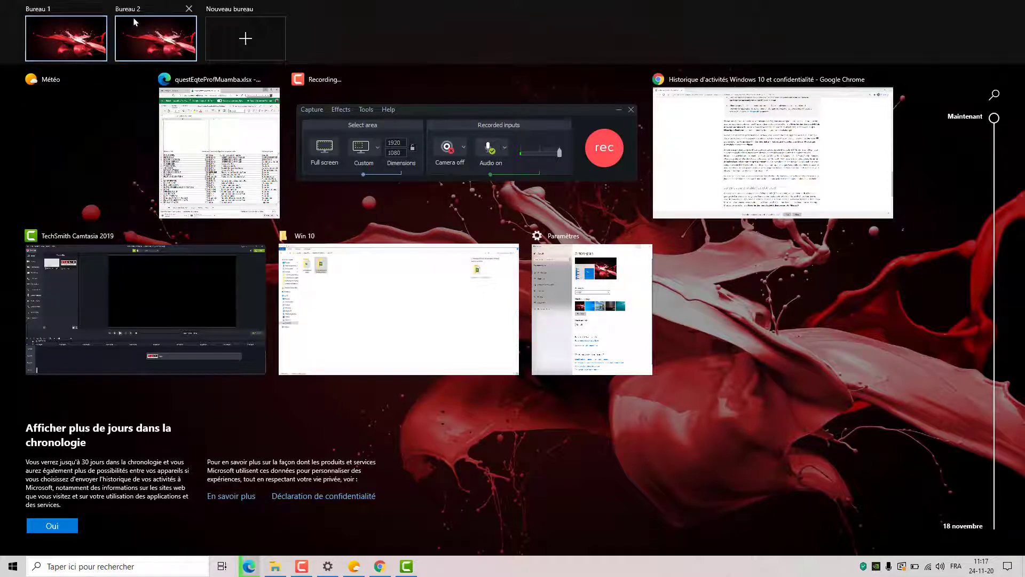
mouse_move(163, 23)
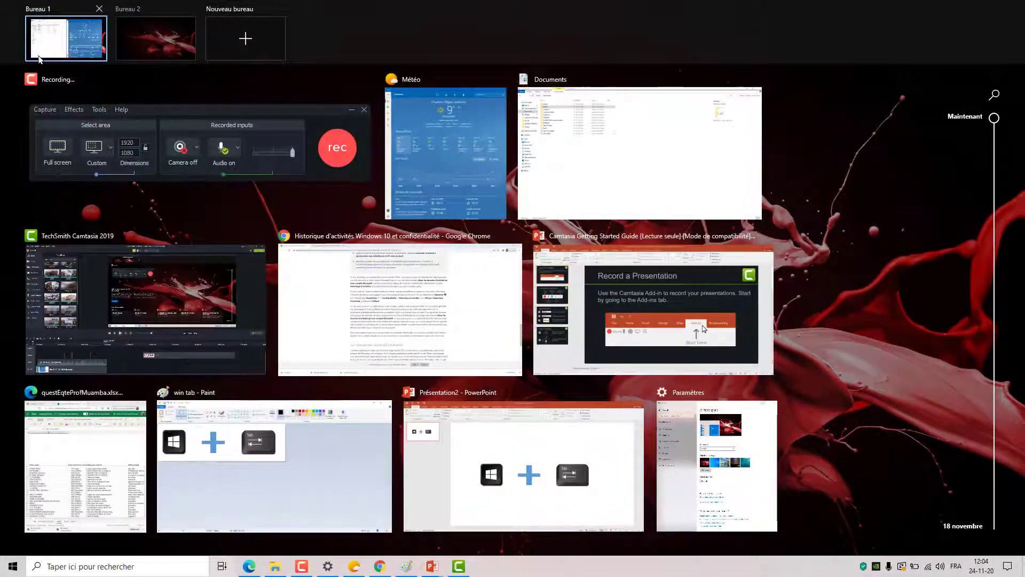
mouse_move(122, 34)
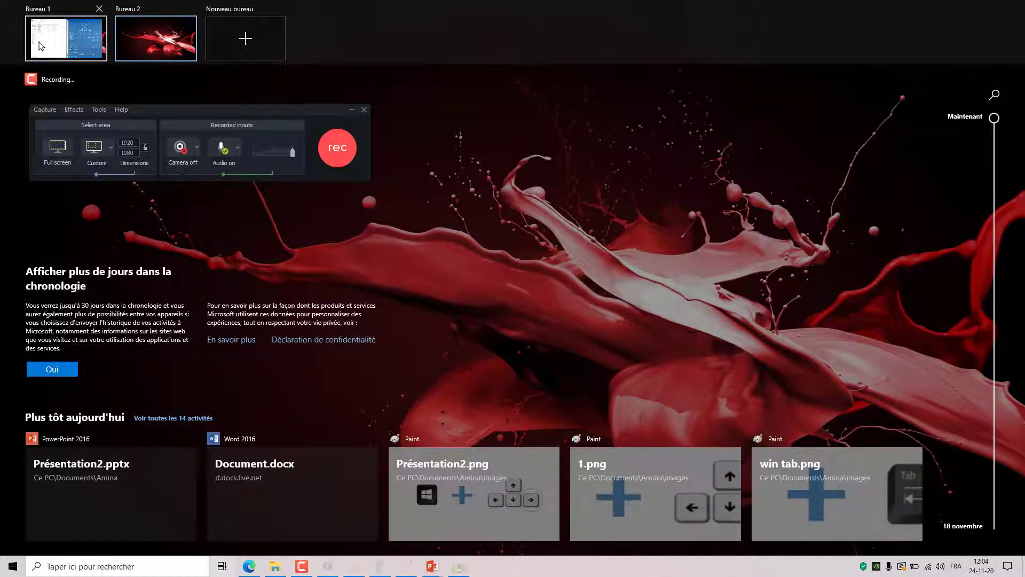
mouse_move(40, 46)
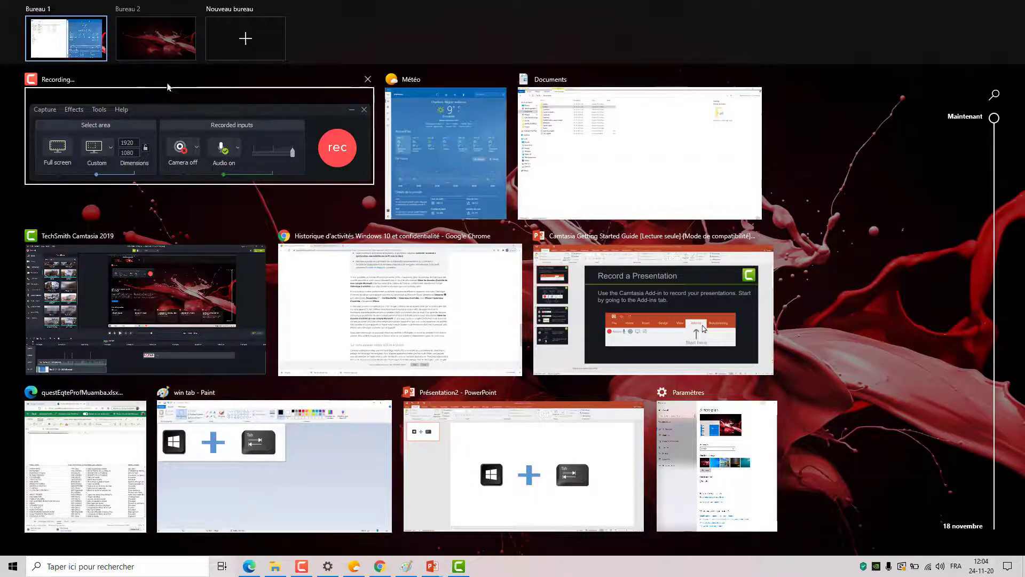
mouse_move(157, 48)
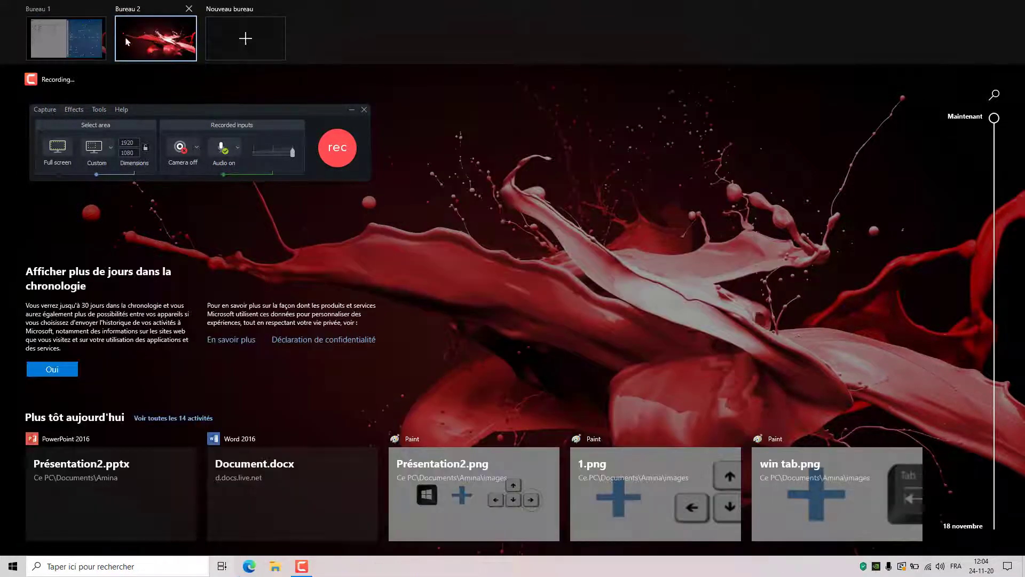
mouse_move(71, 40)
Switch to Bureau 2 and open the Courrier folder there.
click(145, 38)
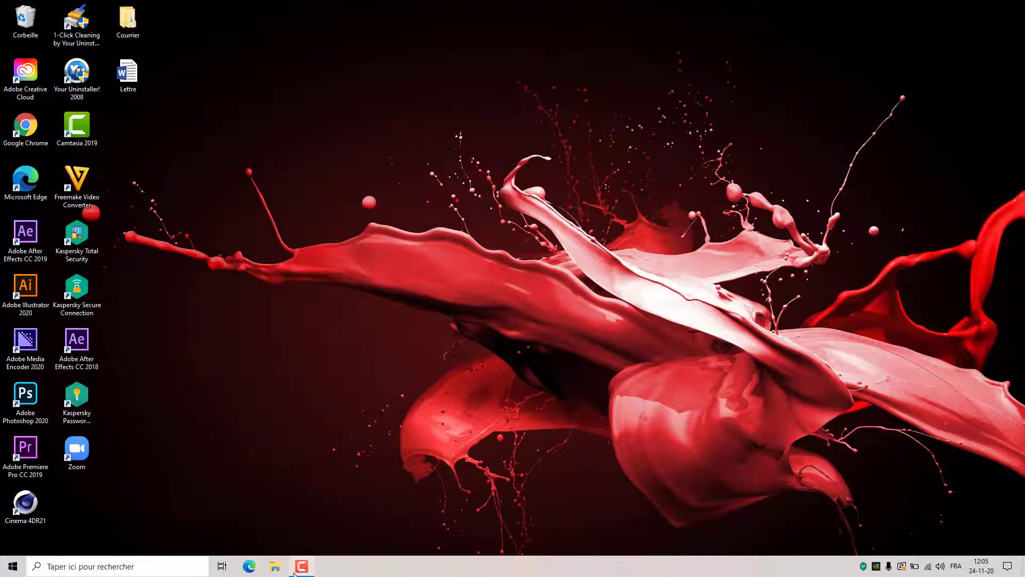
mouse_move(292, 574)
double_click(132, 21)
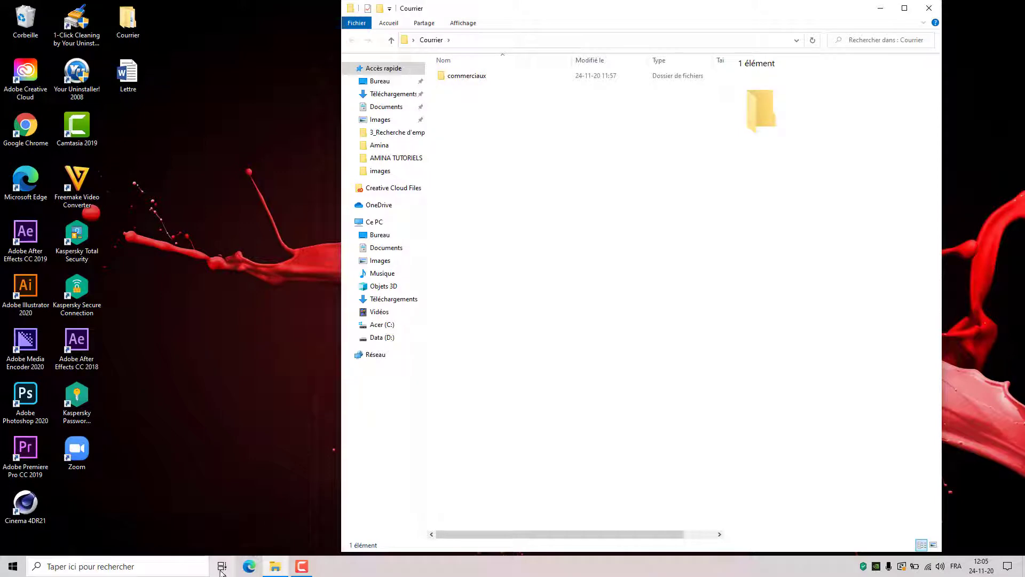
Examine in Task View which windows are open on Bureau 1, and return to Bureau 2.
click(222, 569)
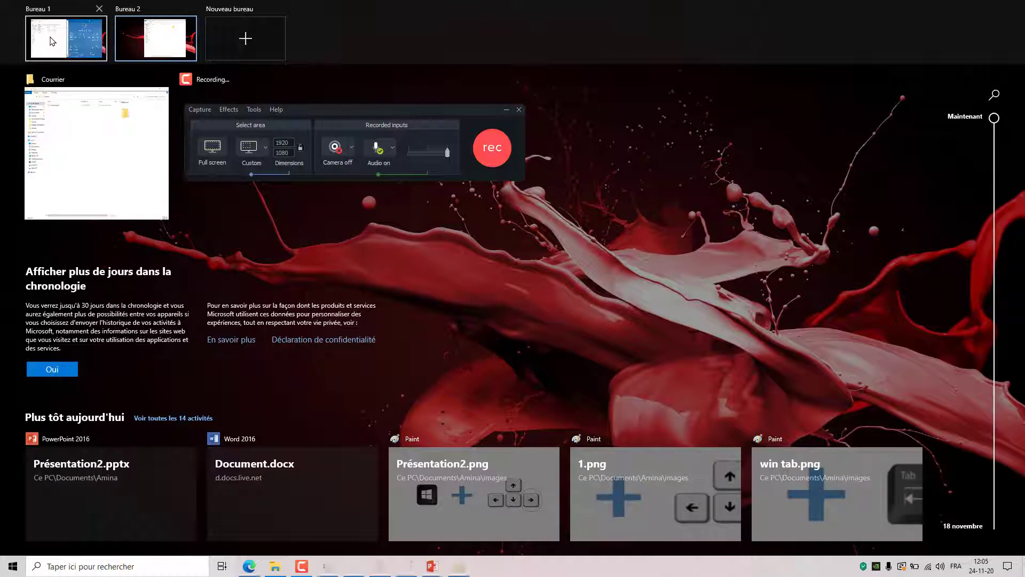
mouse_move(53, 38)
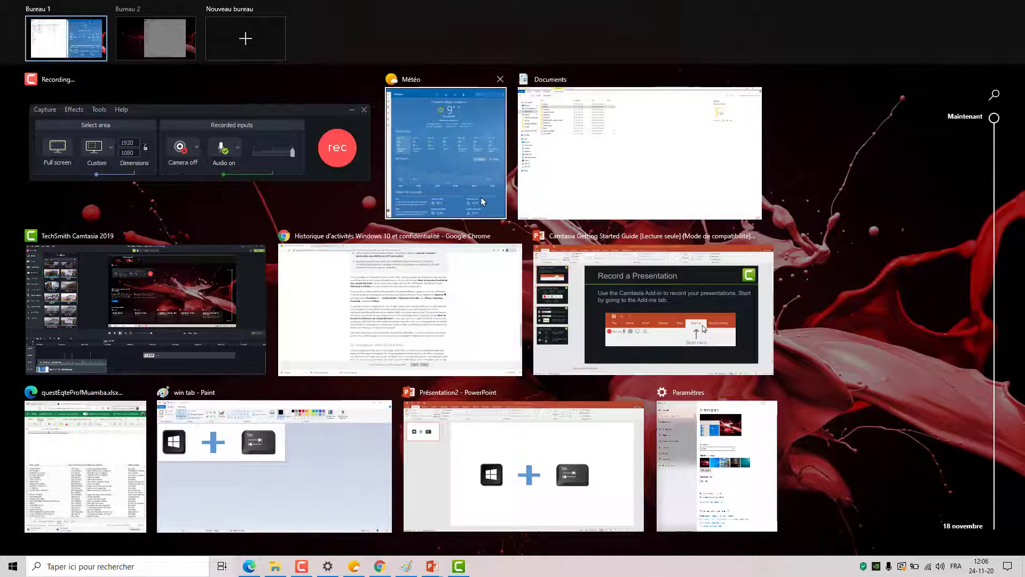
click(157, 39)
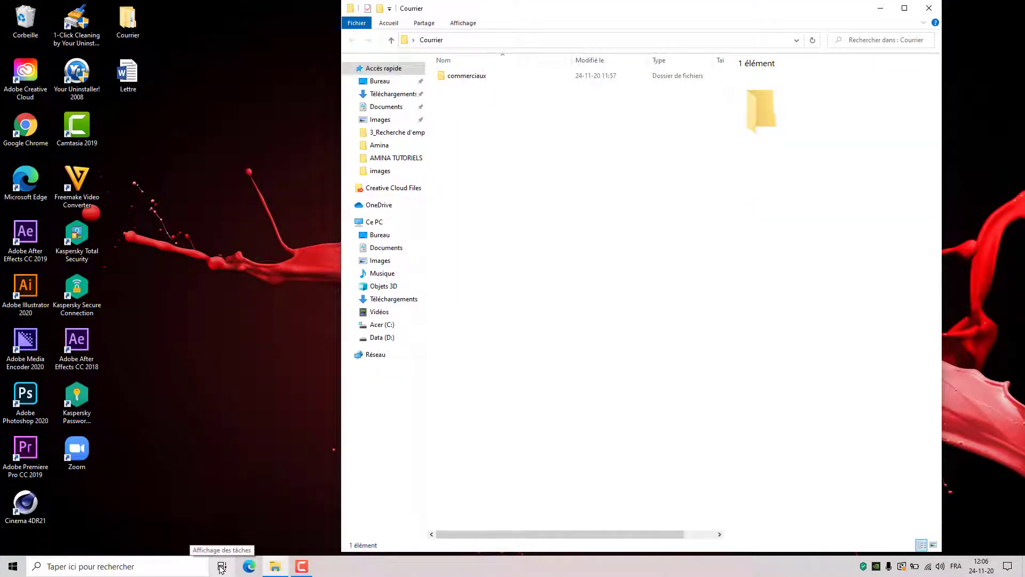
Move the Courrier folder window from Bureau 2 to Bureau 1 in Task View.
click(222, 568)
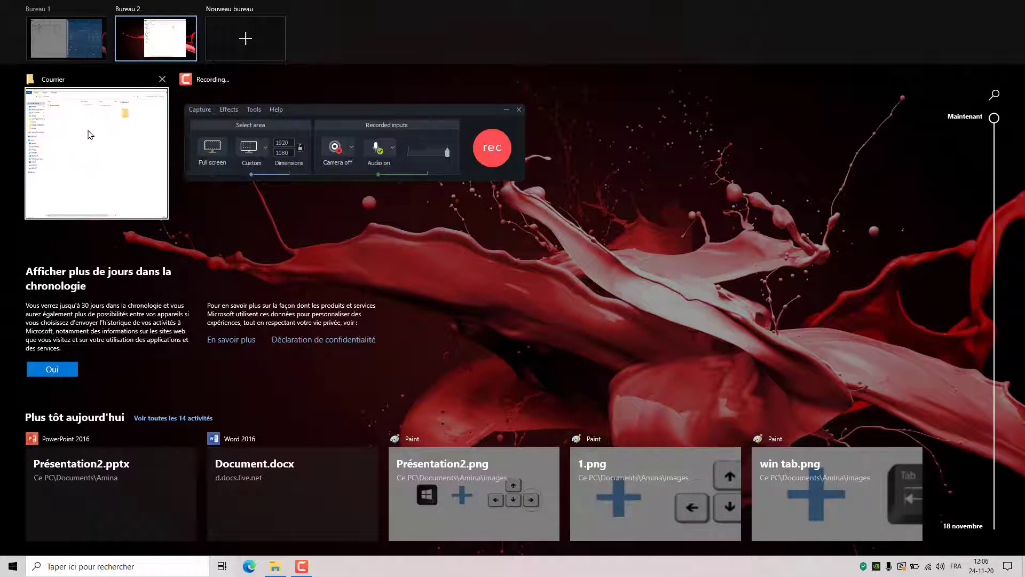
drag(88, 145, 75, 36)
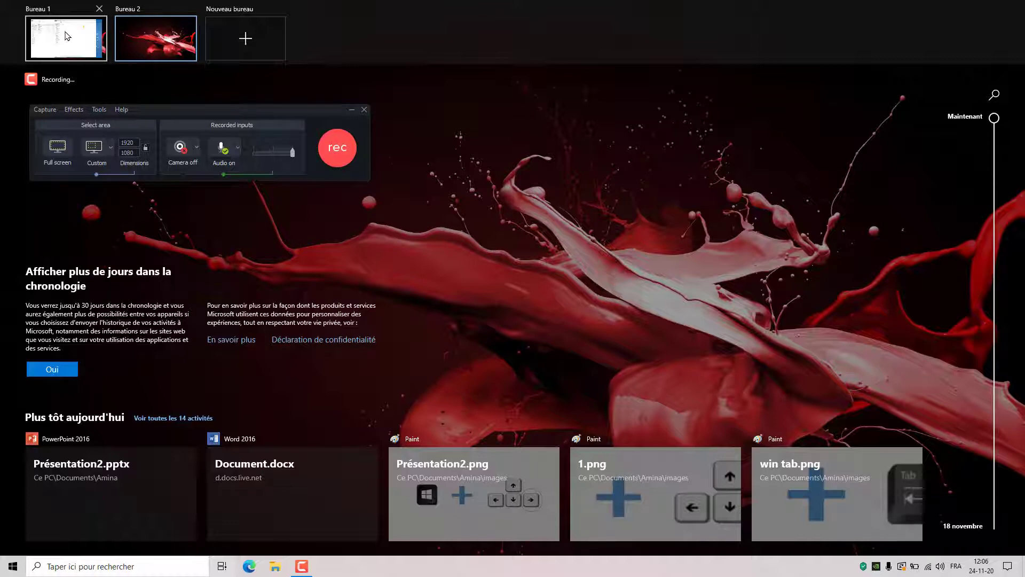
mouse_move(67, 36)
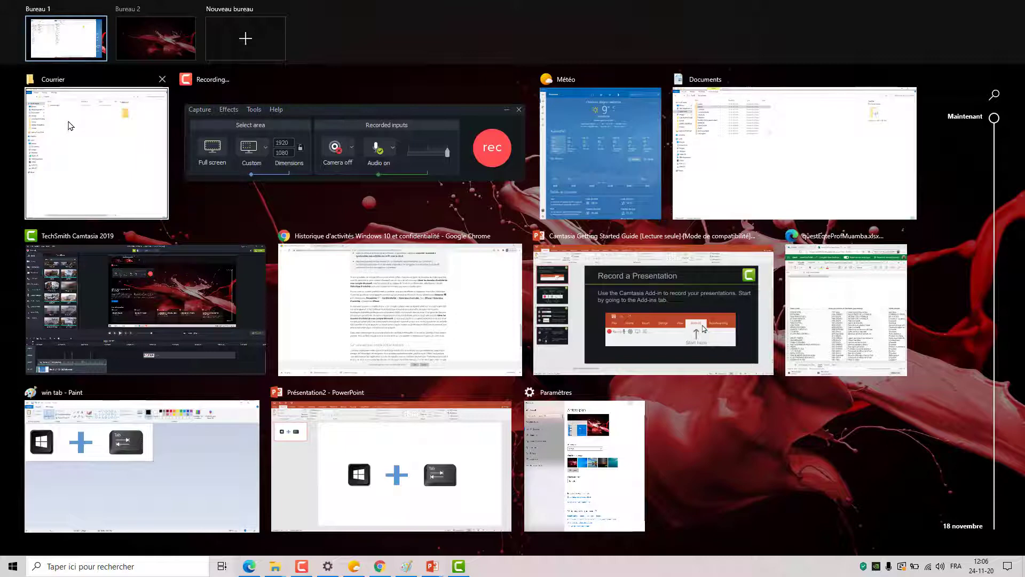
Switch to Bureau 1 and reposition the Courrier window so it sits further right over the Documents and Météo windows.
click(74, 41)
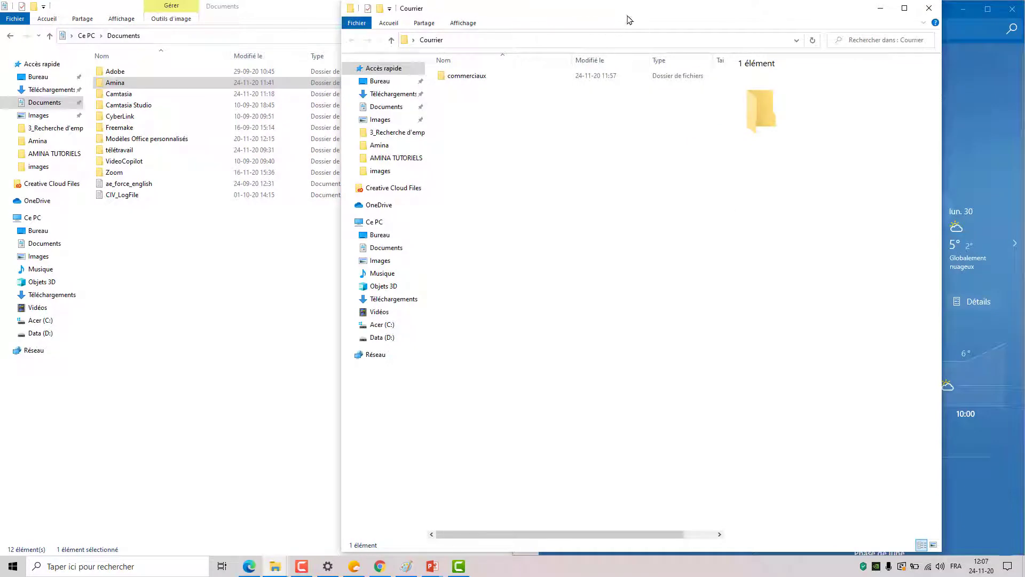
drag(629, 16, 587, 47)
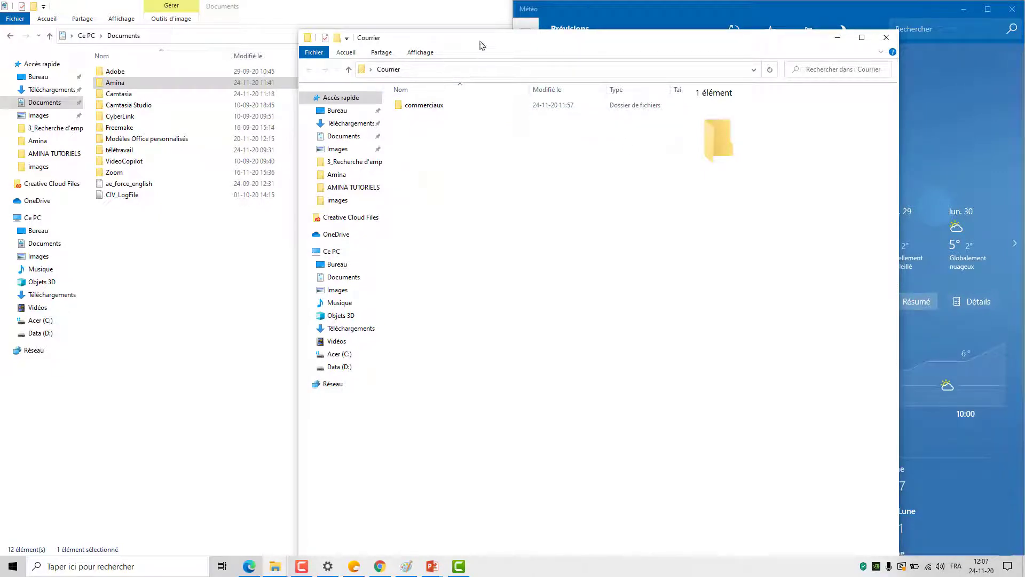
drag(482, 45, 577, 20)
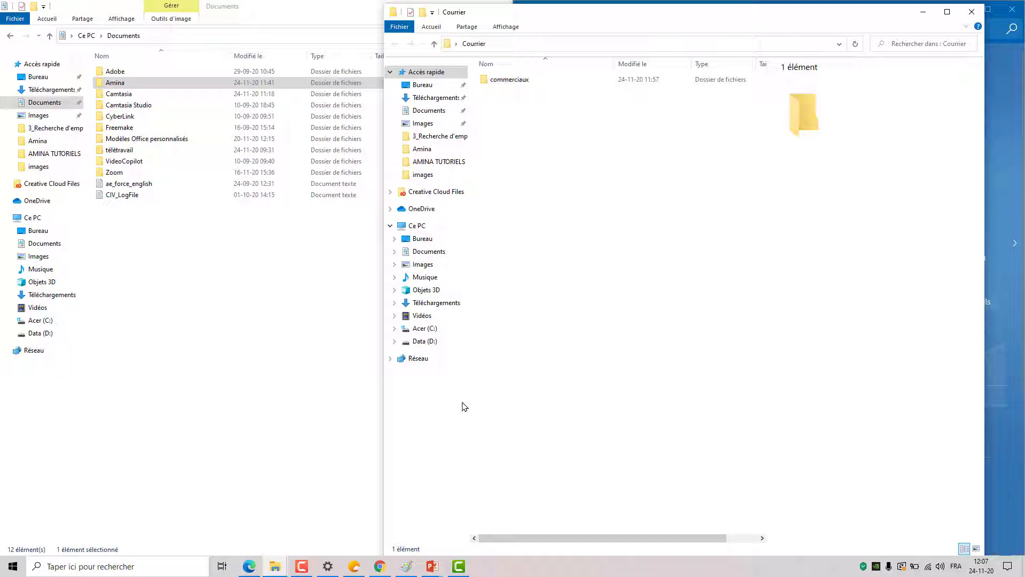
Move the Camtasia Getting Started Guide and Présentation2 PowerPoint windows from Bureau 1 to Bureau 2 in Task View.
click(222, 567)
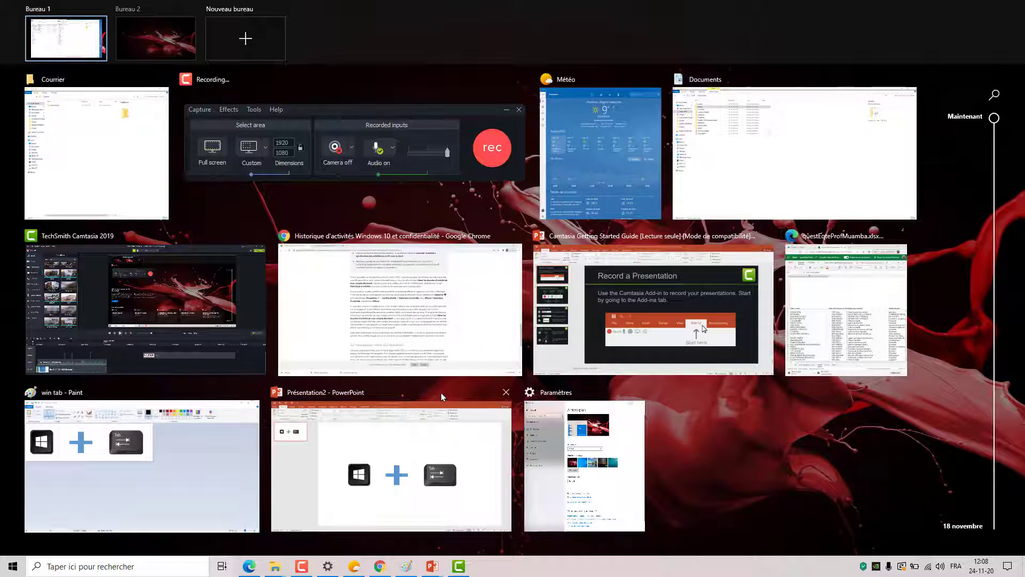
click(560, 264)
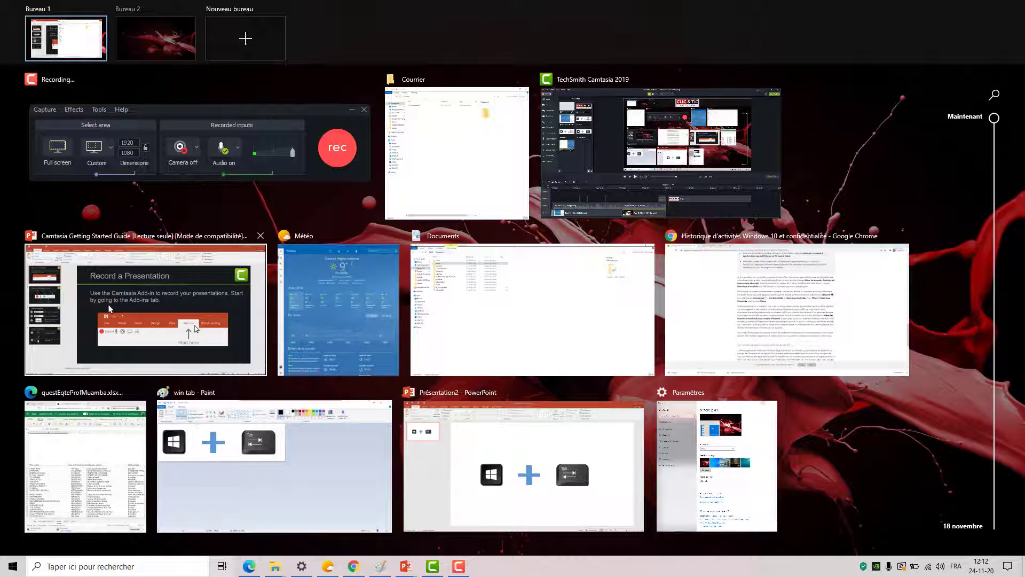
drag(102, 292, 143, 36)
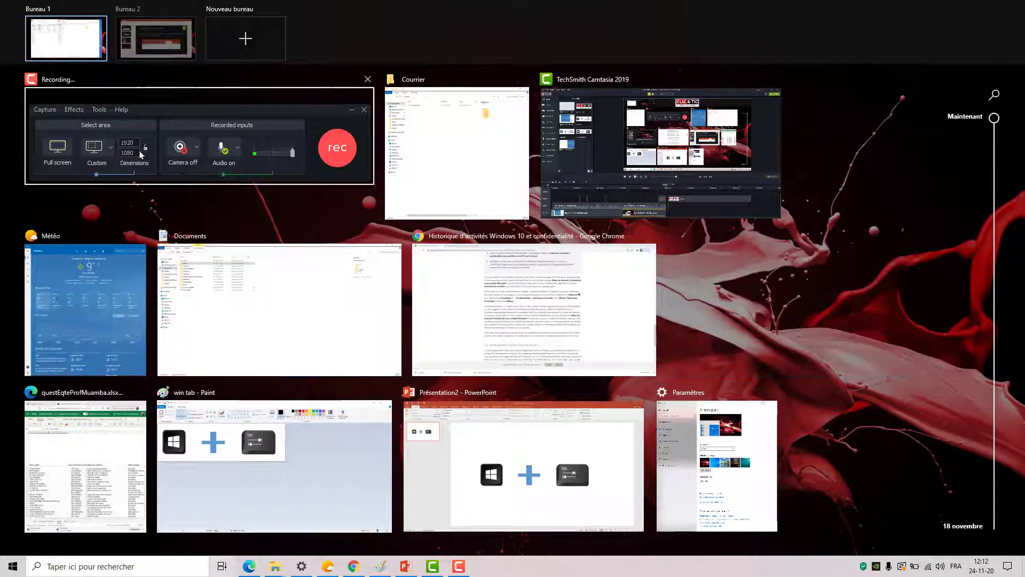
drag(517, 471, 160, 39)
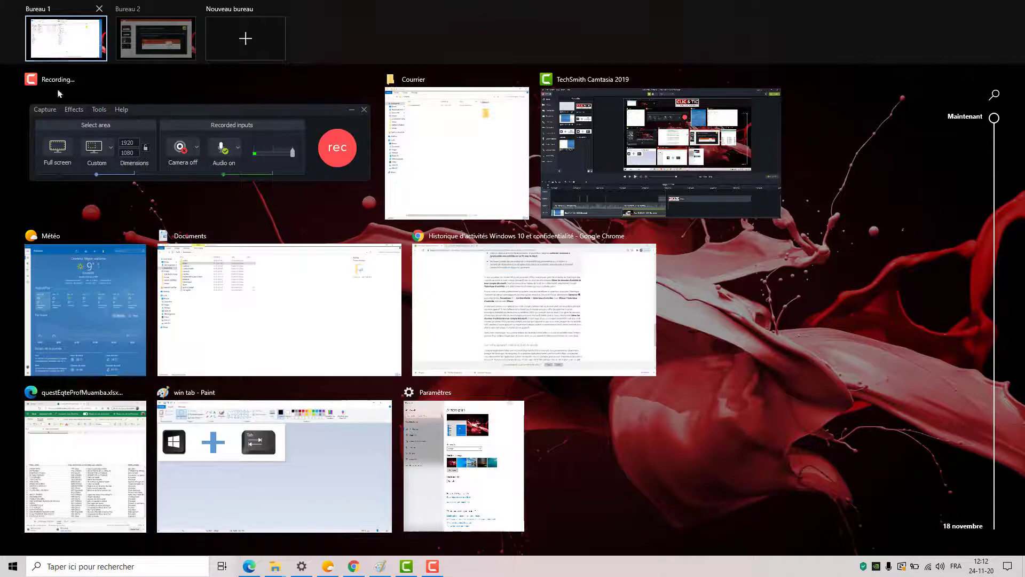
Check in Task View which windows are on Bureau 2, and return to Bureau 1.
mouse_move(160, 44)
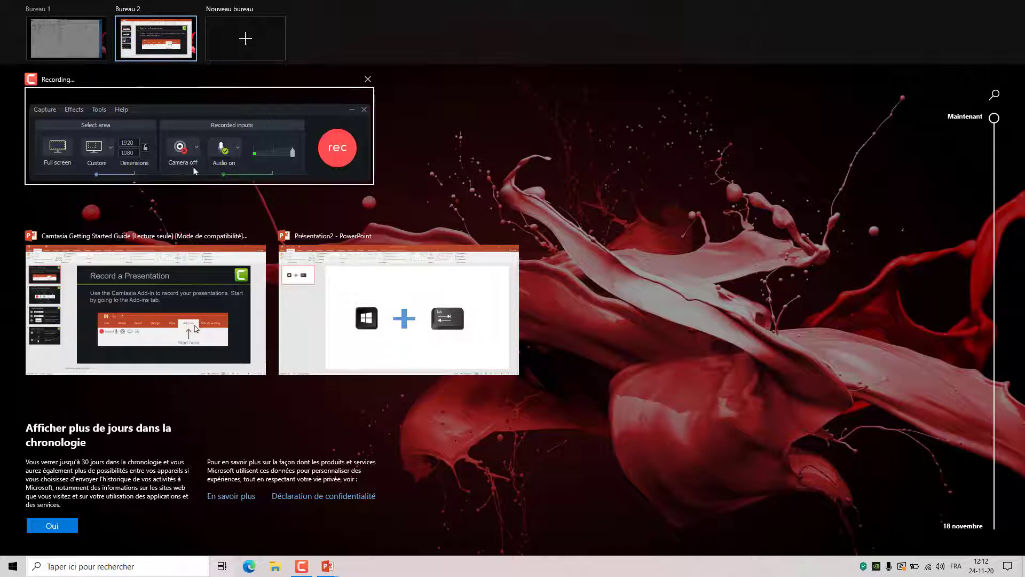
click(64, 47)
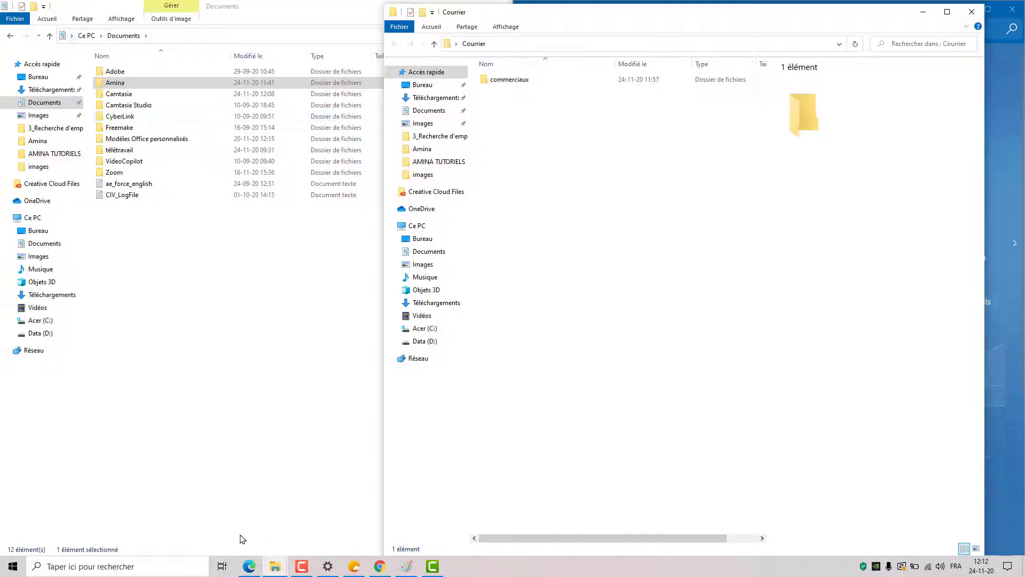
Examine in Task View which desktops the Météo window on Bureau 1 can be moved to, and leave the window in place.
click(222, 567)
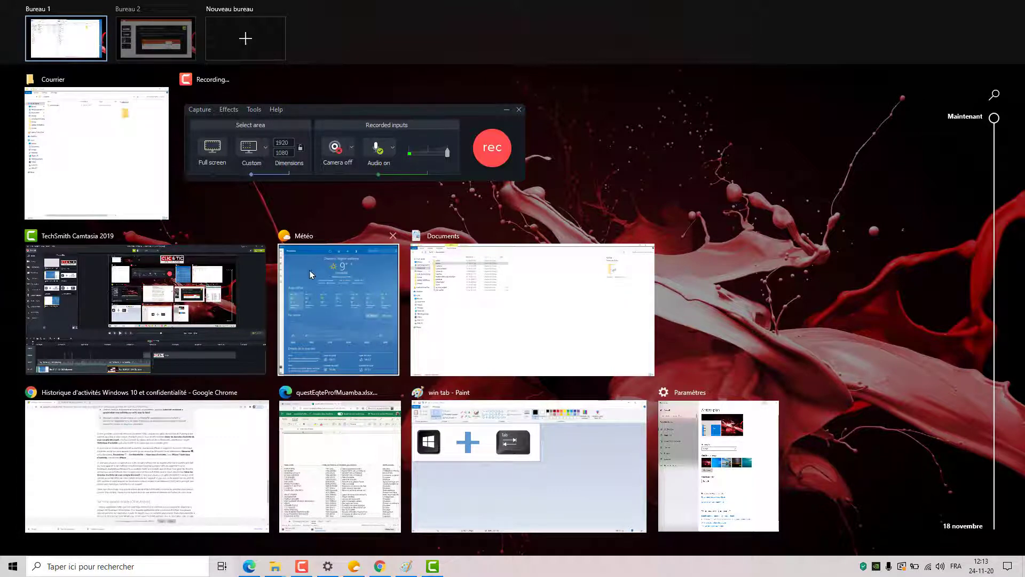
right_click(331, 302)
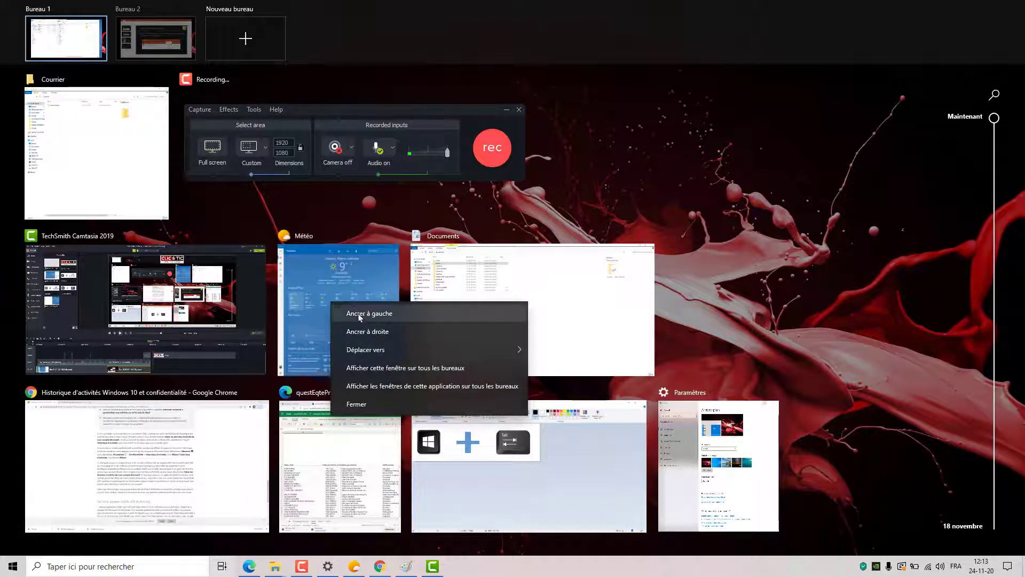
mouse_move(367, 349)
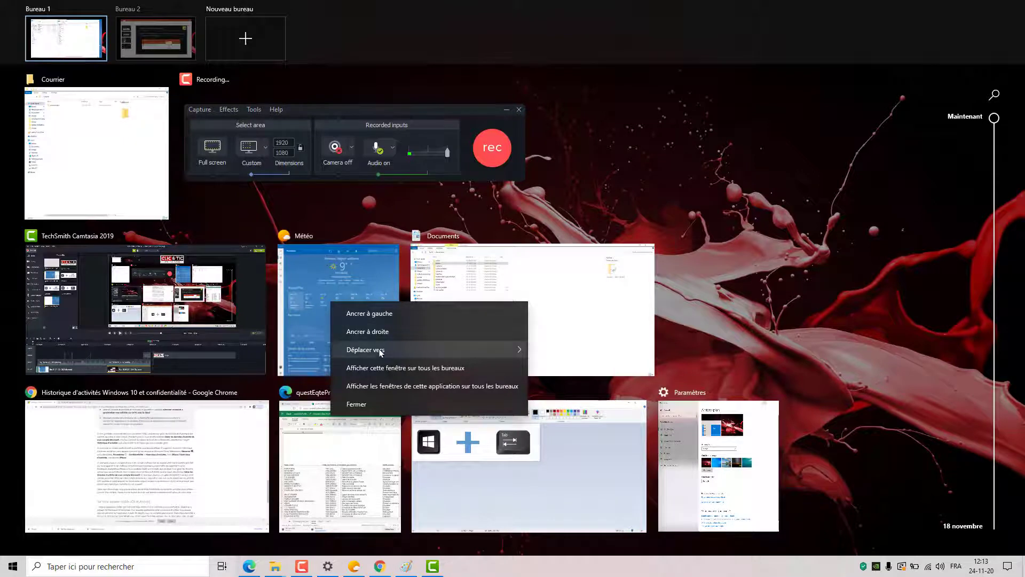
mouse_move(427, 351)
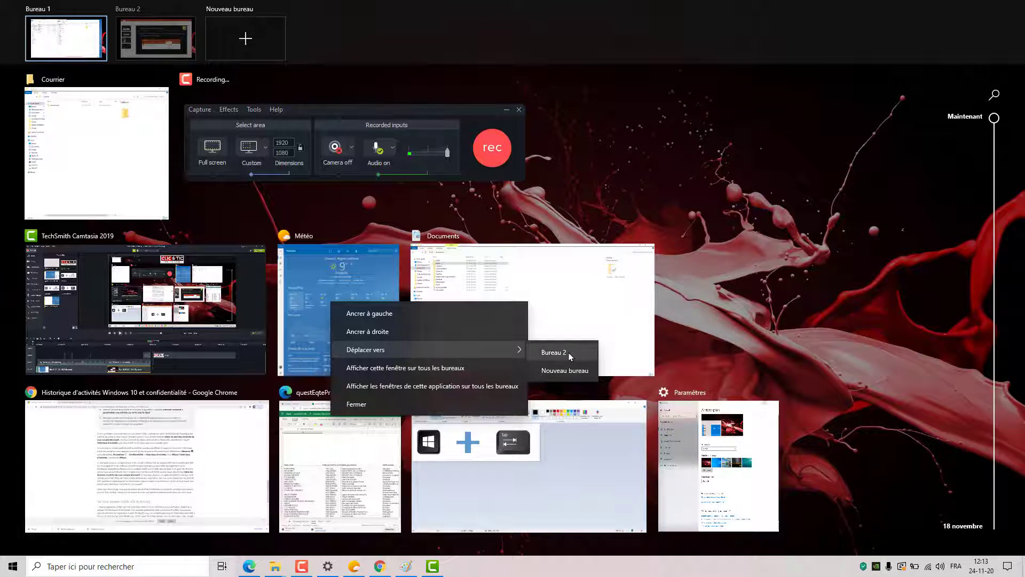
key(Escape)
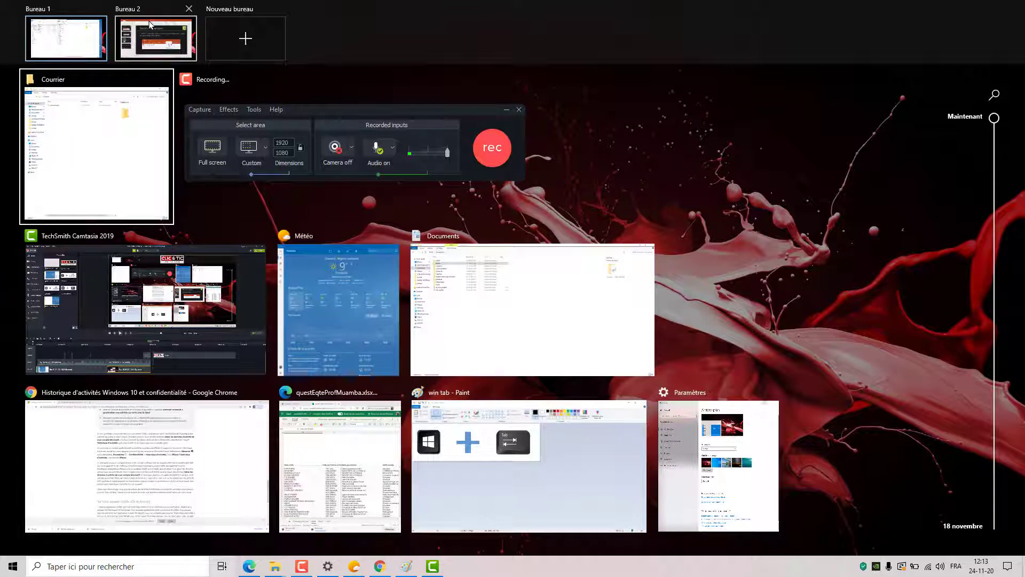
Show the windows of Bureau 2 and display the desktops that the Présentation2 window can be moved to.
mouse_move(150, 24)
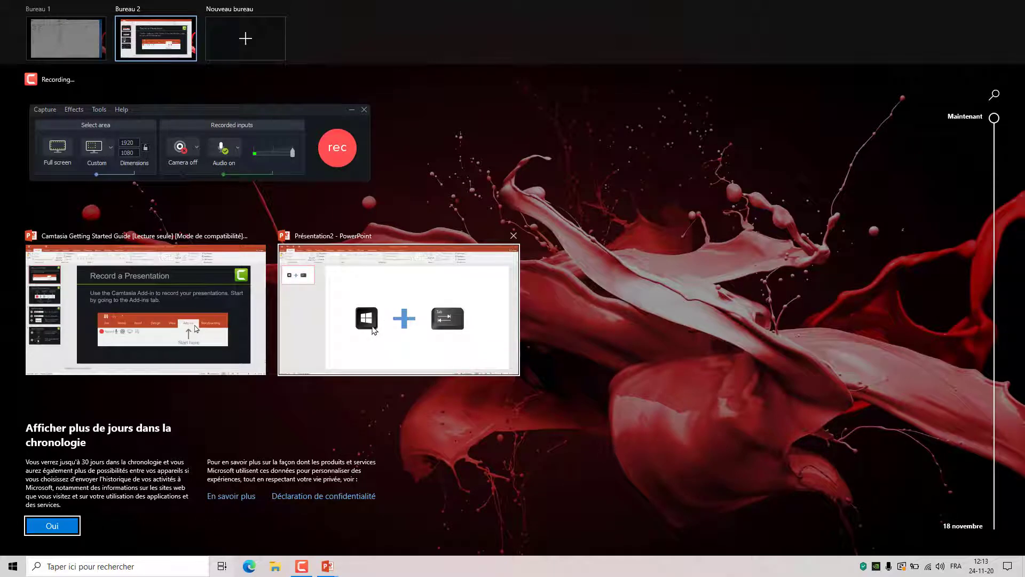
right_click(431, 292)
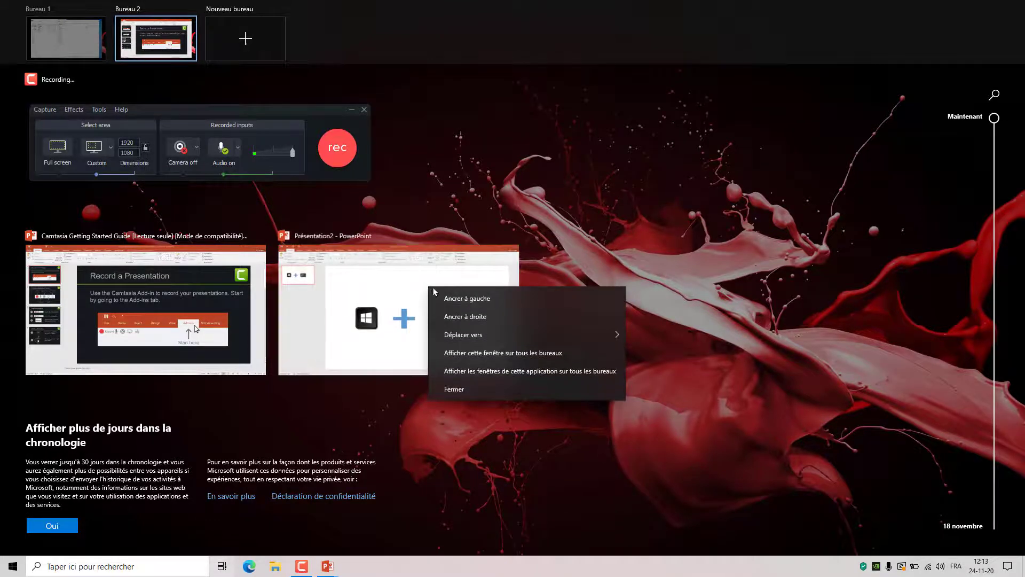
mouse_move(461, 334)
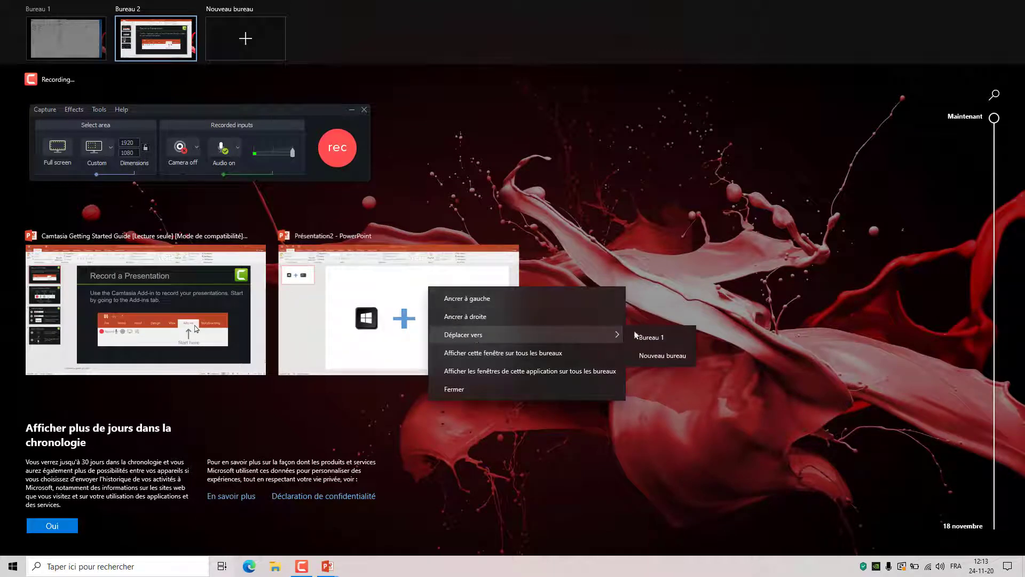